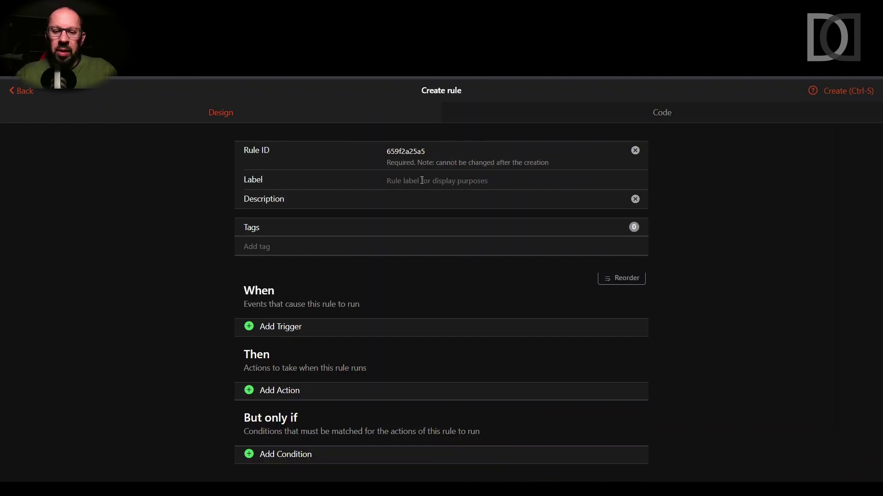
- Enter 'Notifica Stato Matter Bridge' as the rule label, correcting the typos in 'Matter'
text(Notifica)
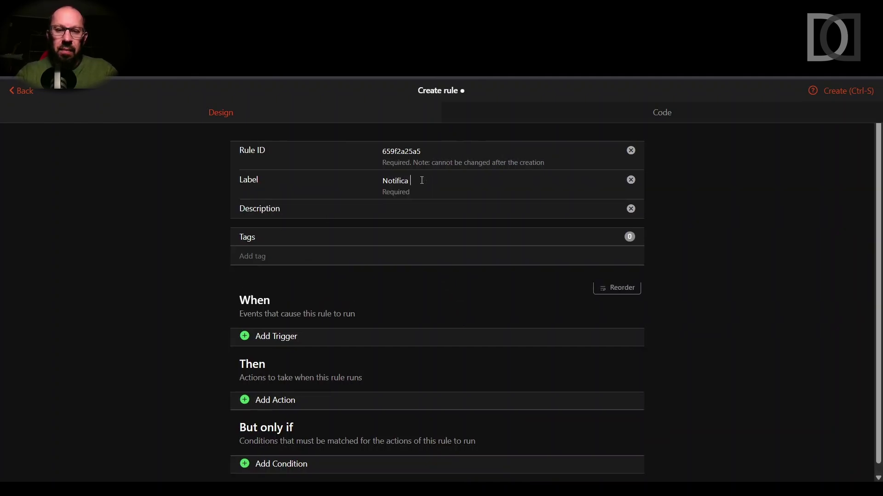
text( Stato ma)
key(BackSpace)
key(BackSpace)
text(MAt)
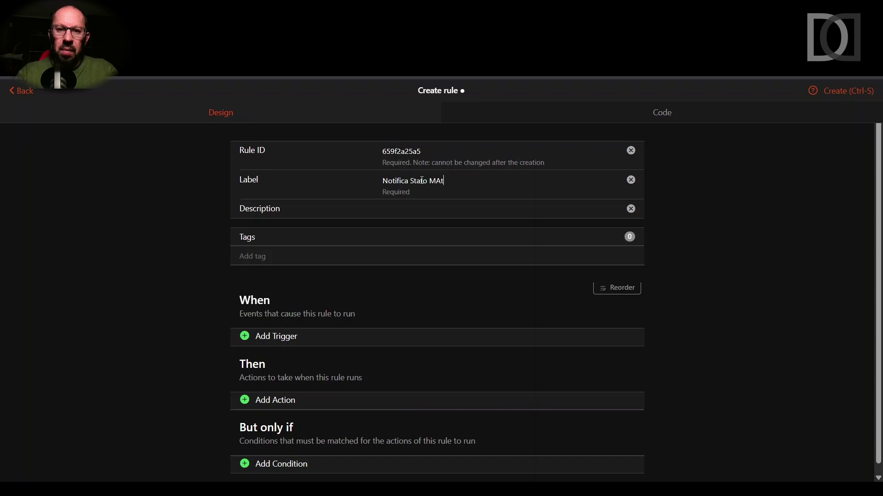
text(ter Bridge)
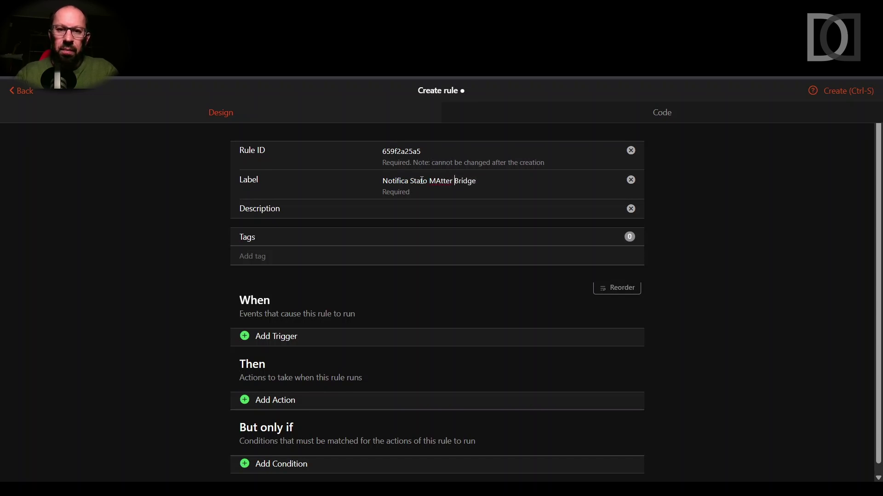
key(Delete)
text(a)
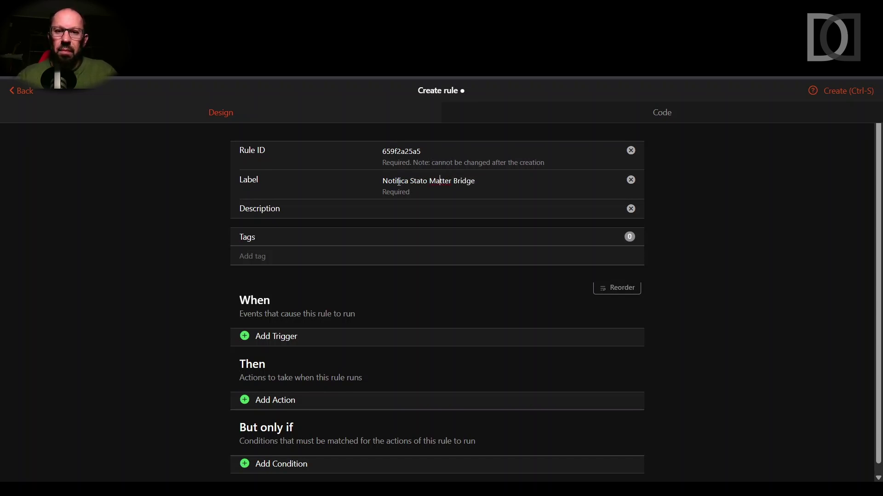
scroll(361, 289, down, 1)
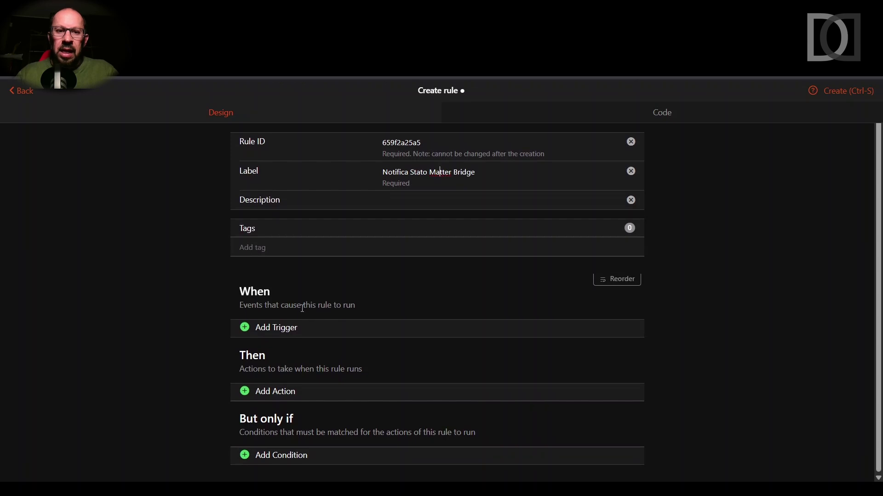
- Add an Item Event trigger on the non-semantic Stato Matter Bridge item, firing on 'changed'
click(287, 333)
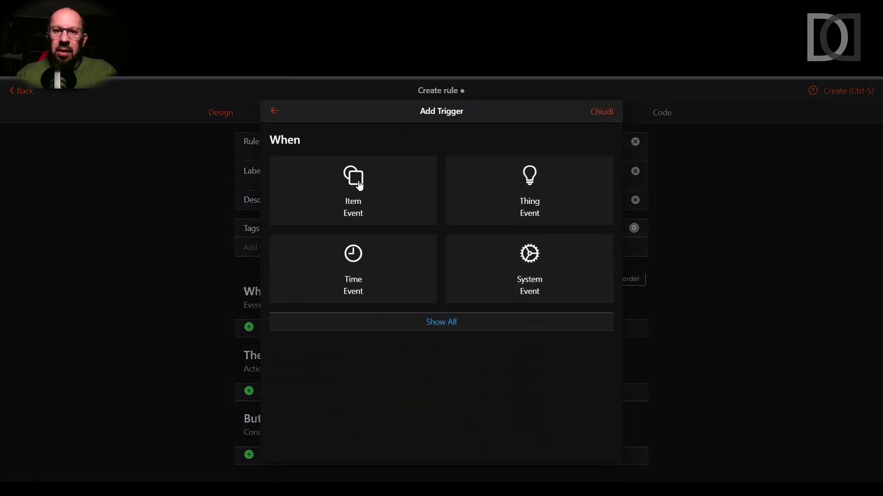
click(359, 185)
text(stato)
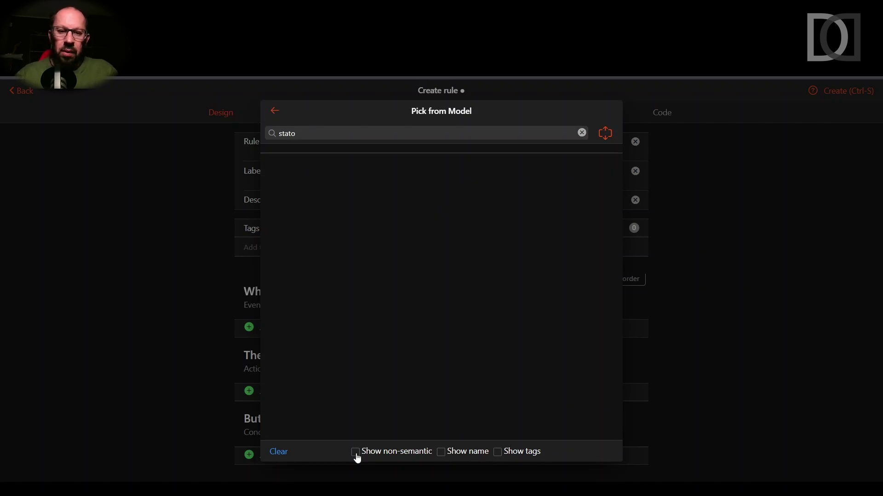
click(356, 452)
text(to matter)
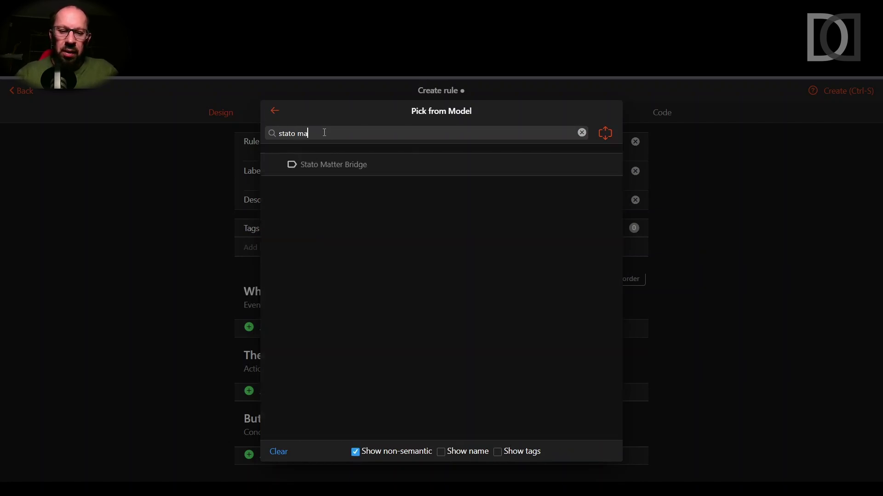
click(334, 169)
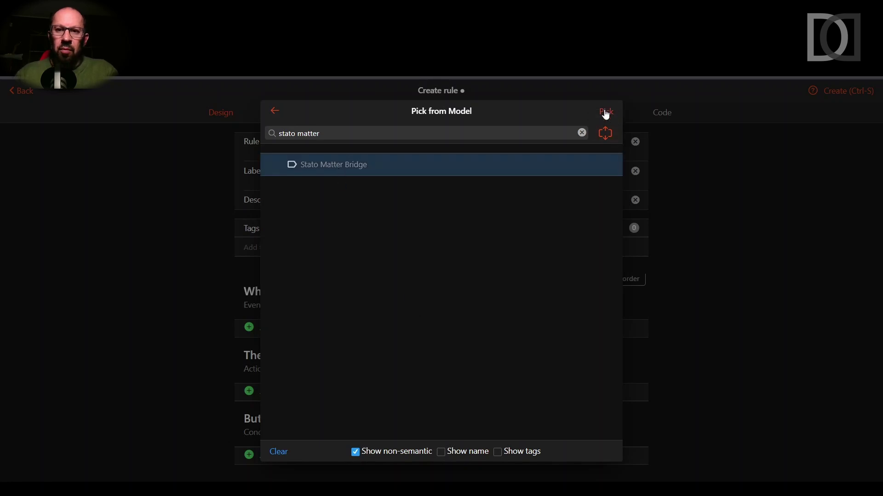
click(607, 108)
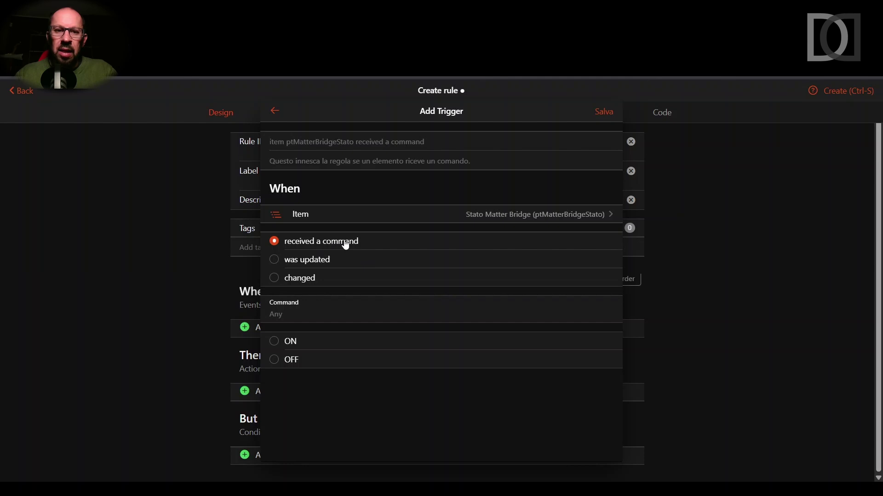
click(276, 279)
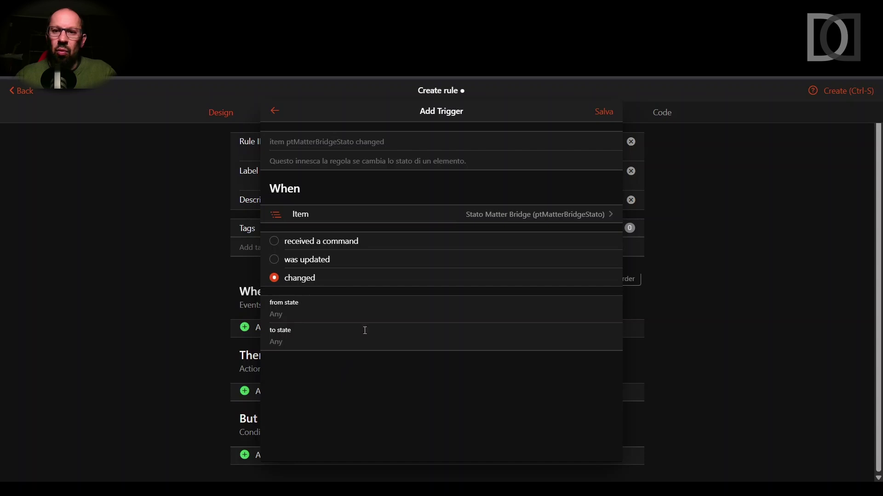
click(606, 113)
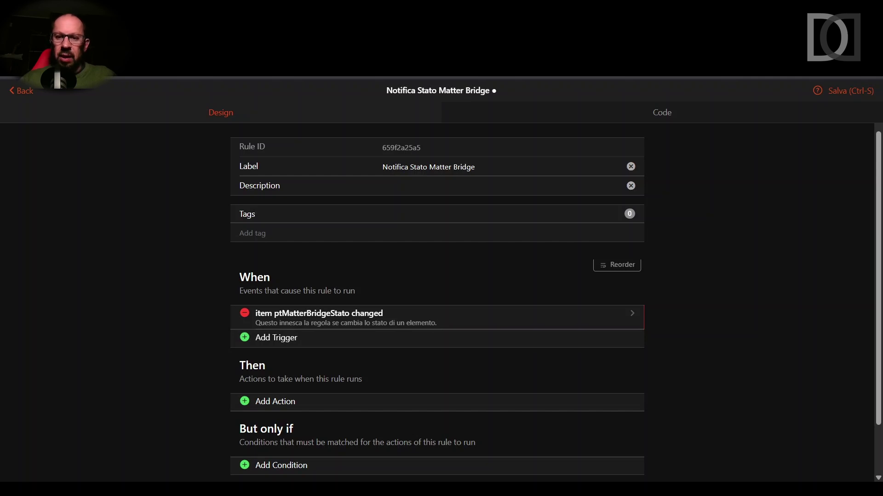
- Add an inline script action written in Rule DSL
click(278, 404)
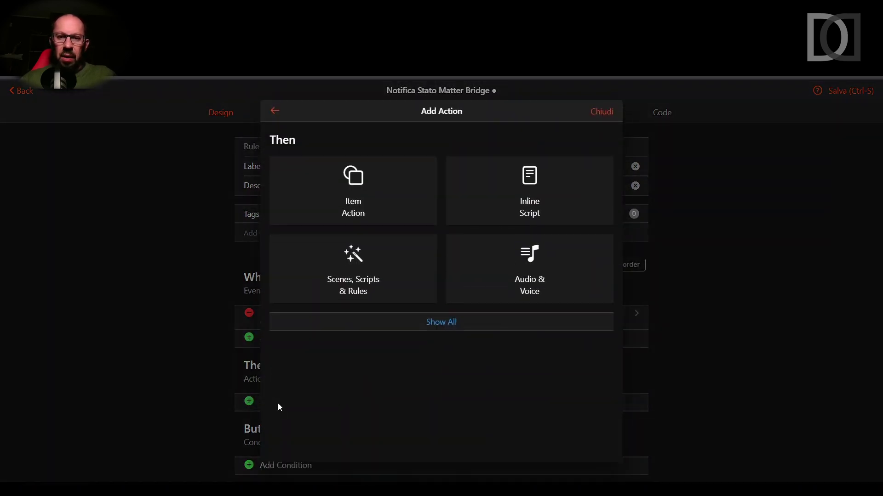
click(527, 207)
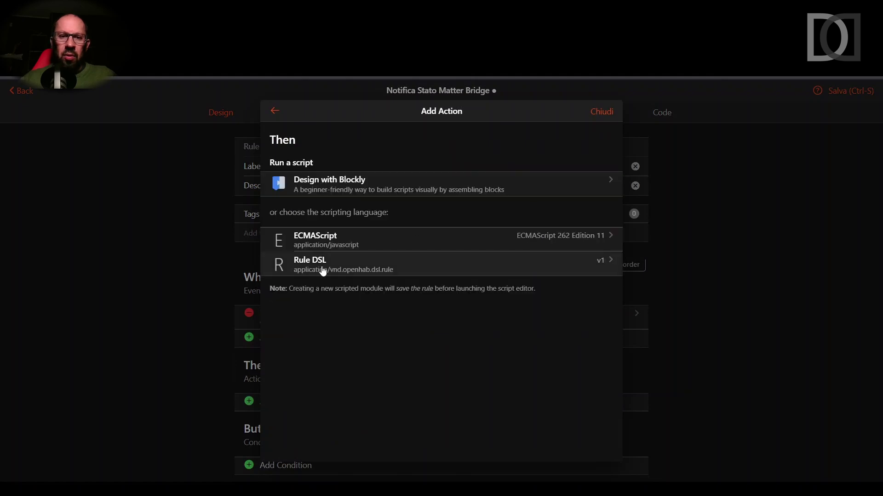
click(322, 270)
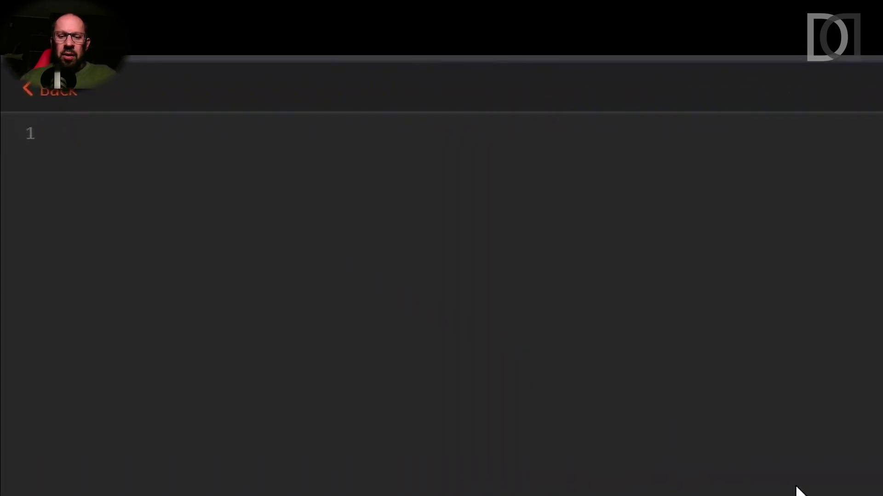
- Script sendNotification to the user's e-mail with "MATTER BRIDGE STATUS => " + ptMatterBridgeStato.state
text(s)
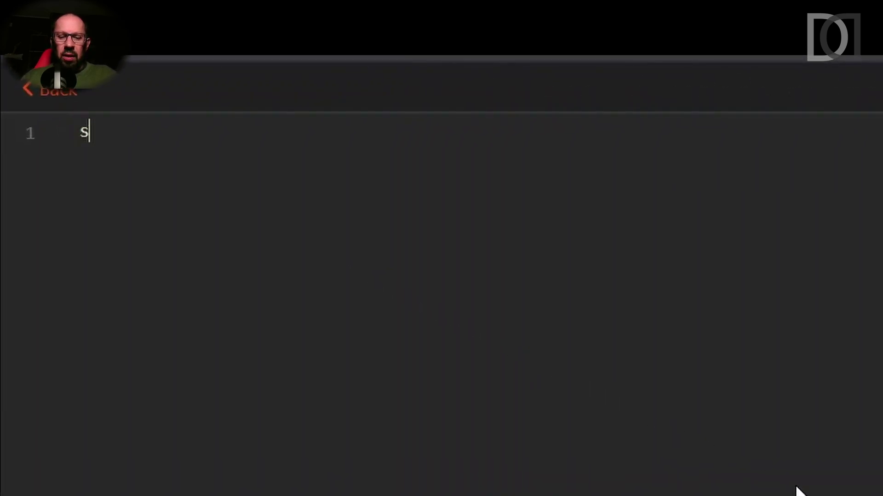
text(endNotifica)
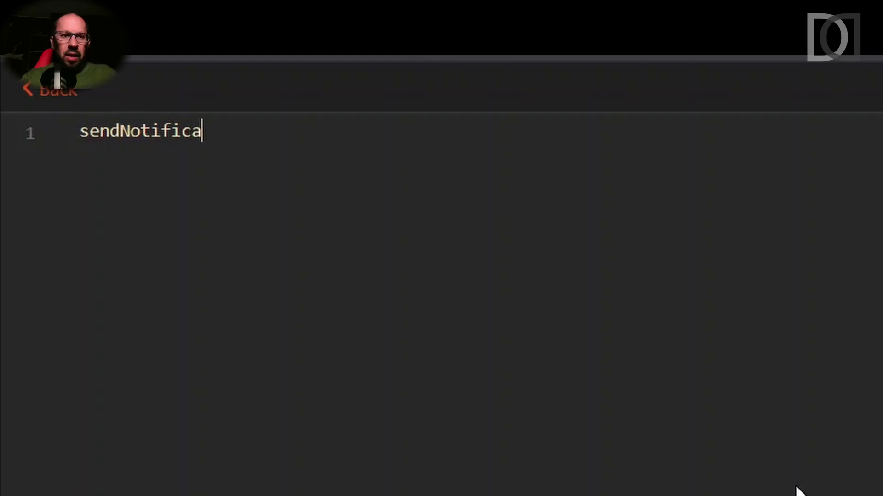
text(tion(")
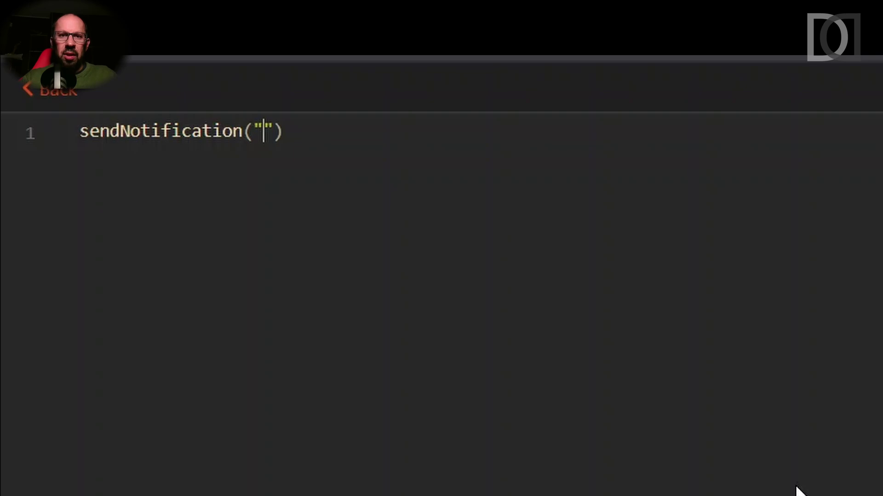
key(BackSpace)
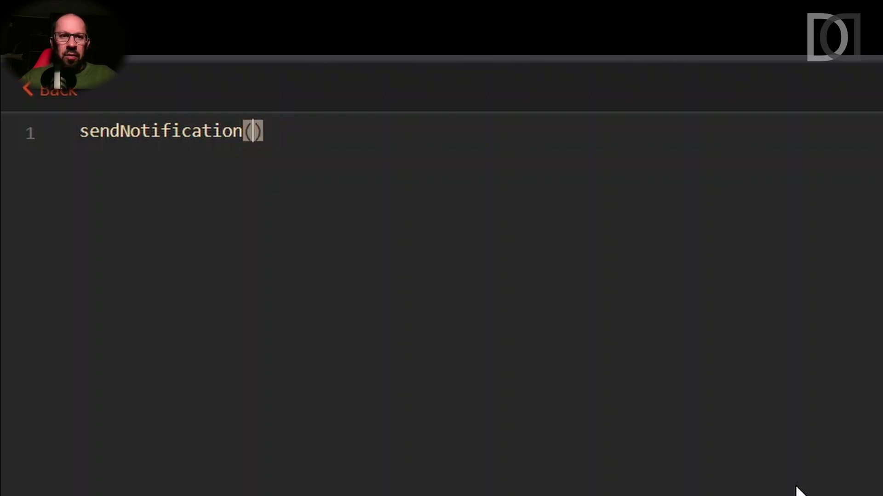
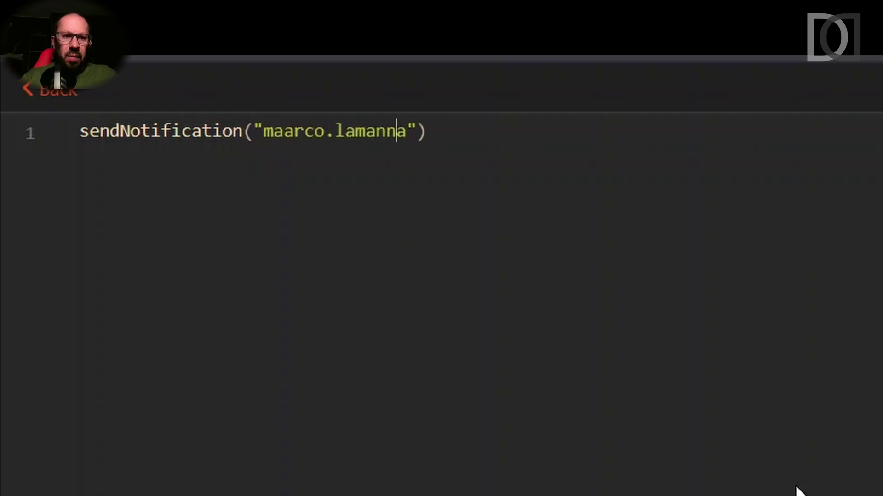
key(Tab)
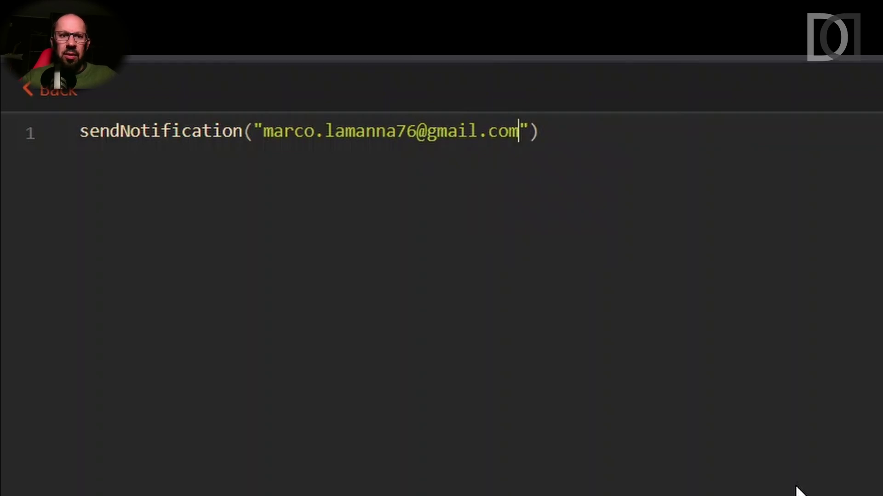
key(Right)
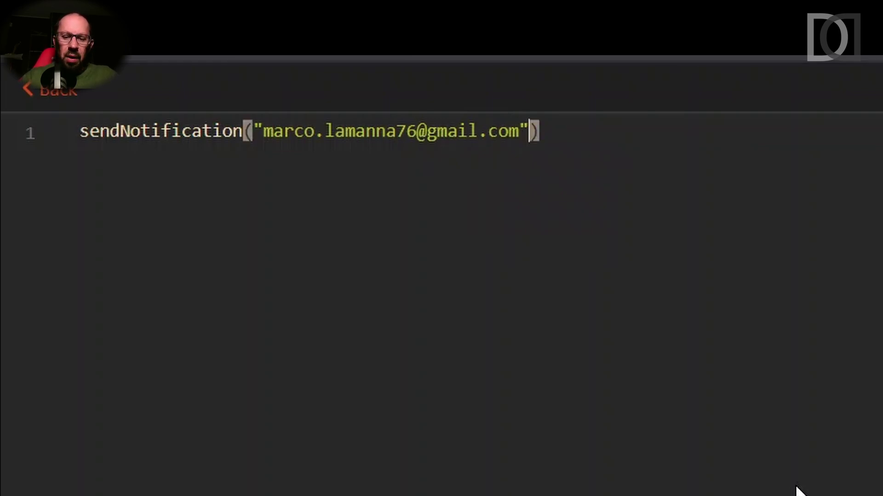
text(, )
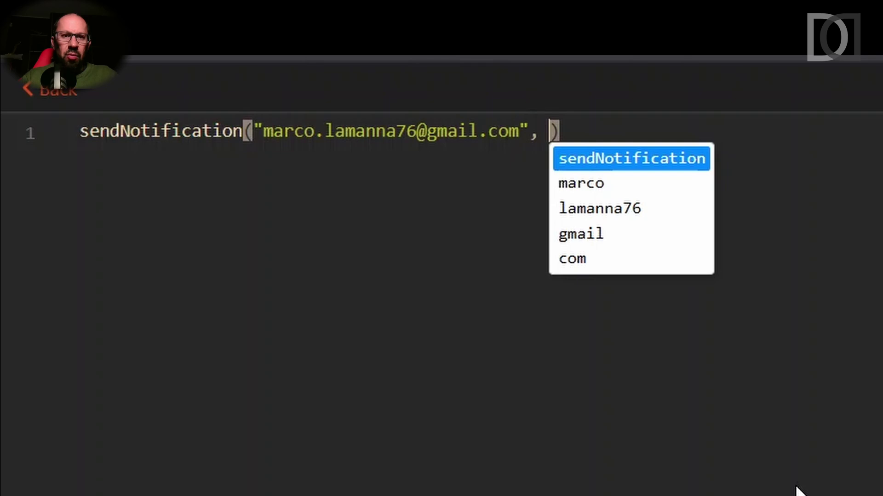
text(")
text(MATTER)
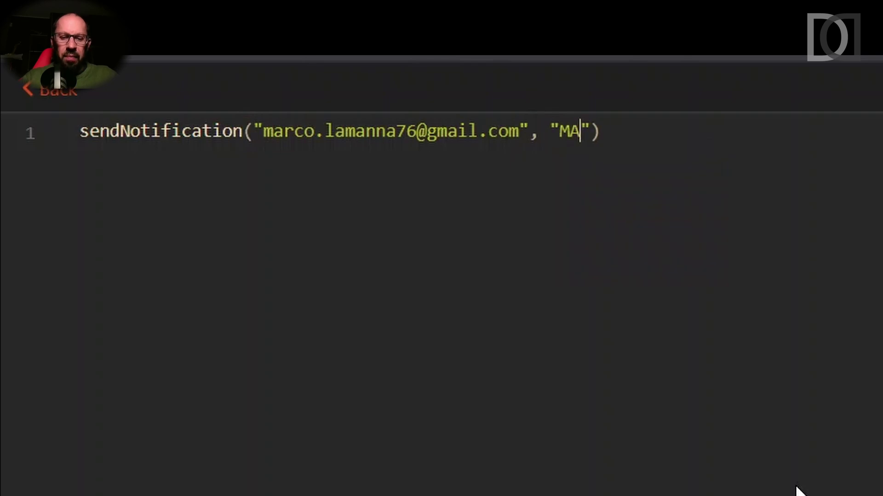
text( BRIDGE STA)
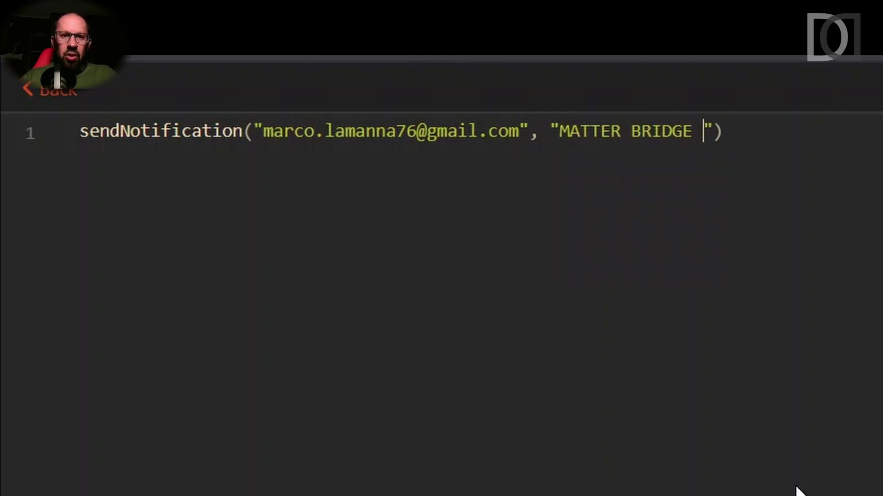
text(TUS => " )
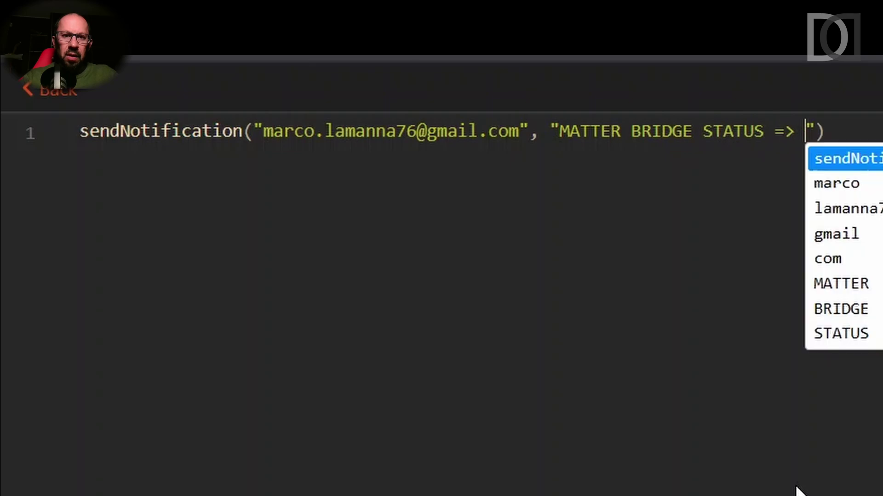
text(+)
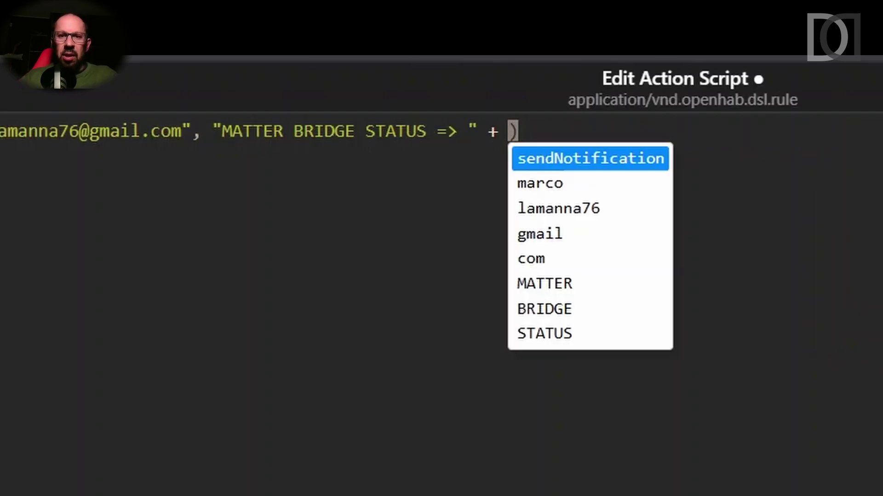
key(Escape)
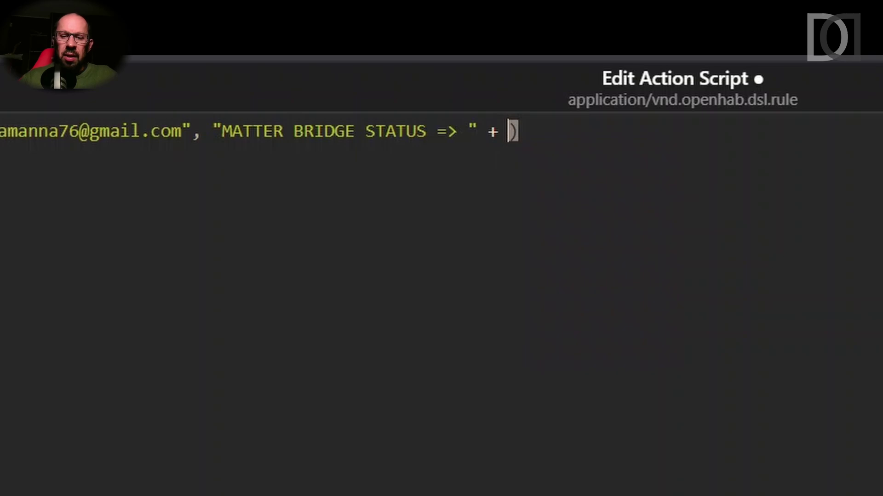
text(ptMat)
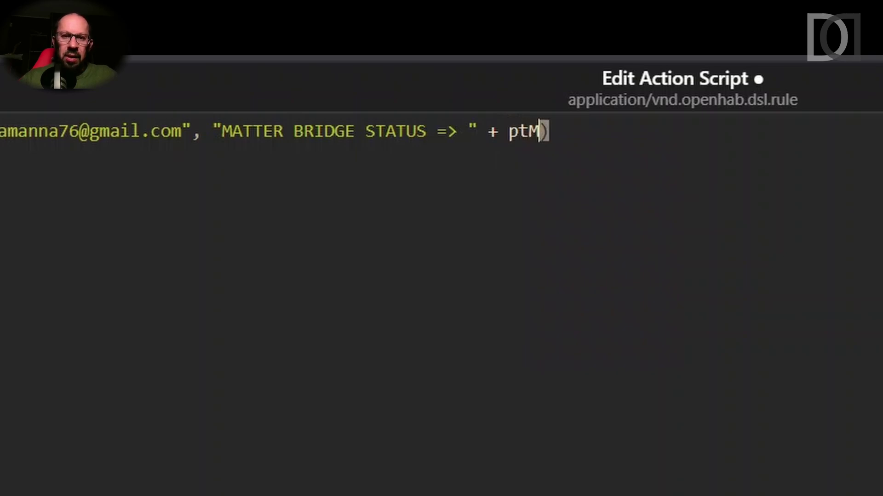
text(terBdir)
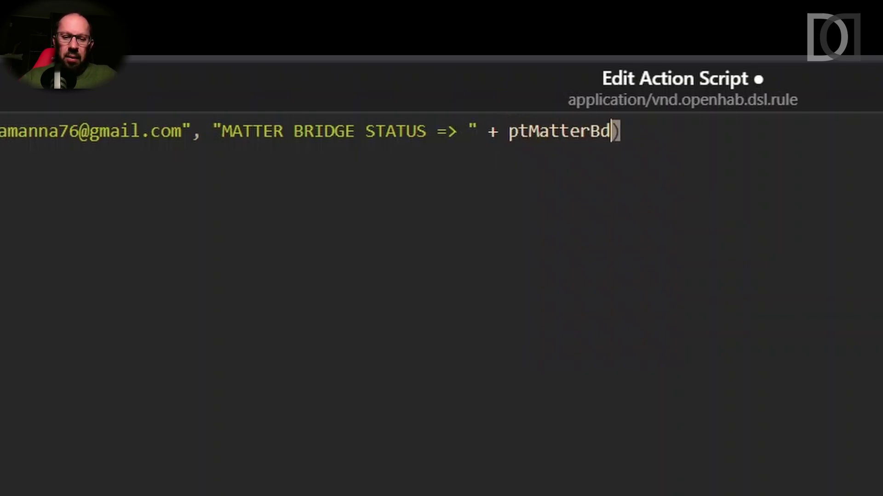
key(BackSpace)
key(BackSpace)
key(BackSpace)
text(ridge)
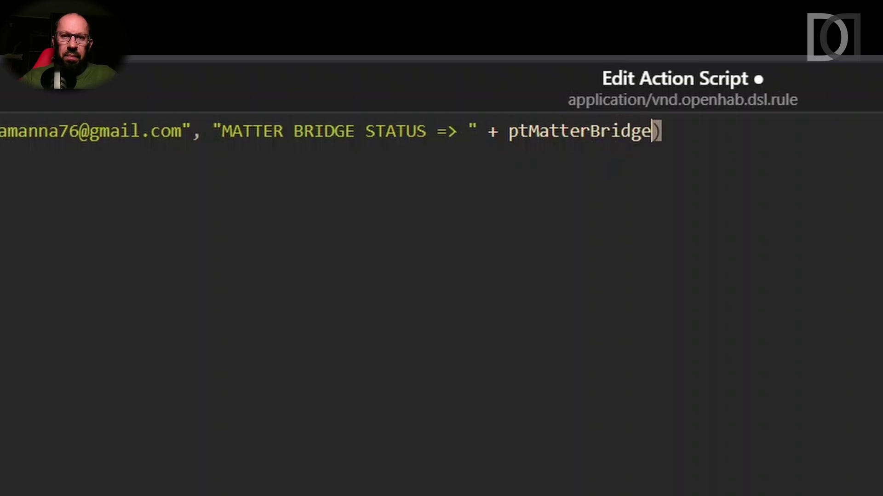
text(Stato.s)
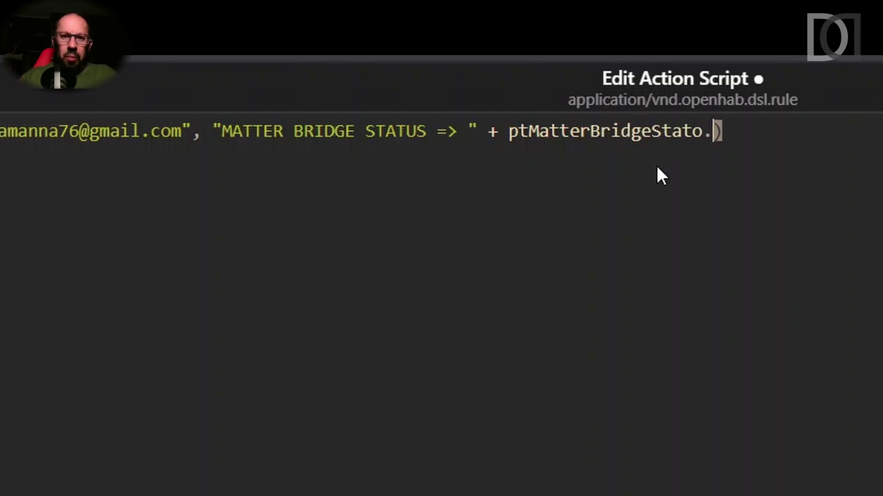
text(tate)
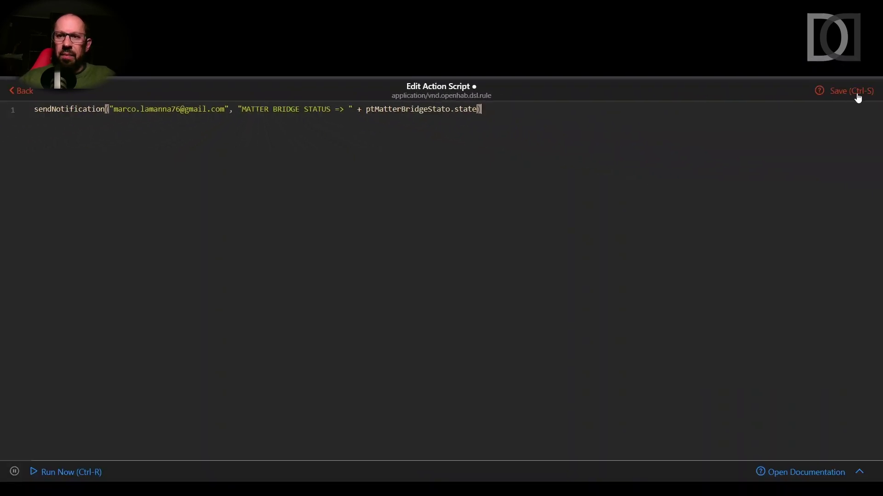
- Save the inline script, return to the rule's design page and save the rule
click(857, 95)
click(20, 90)
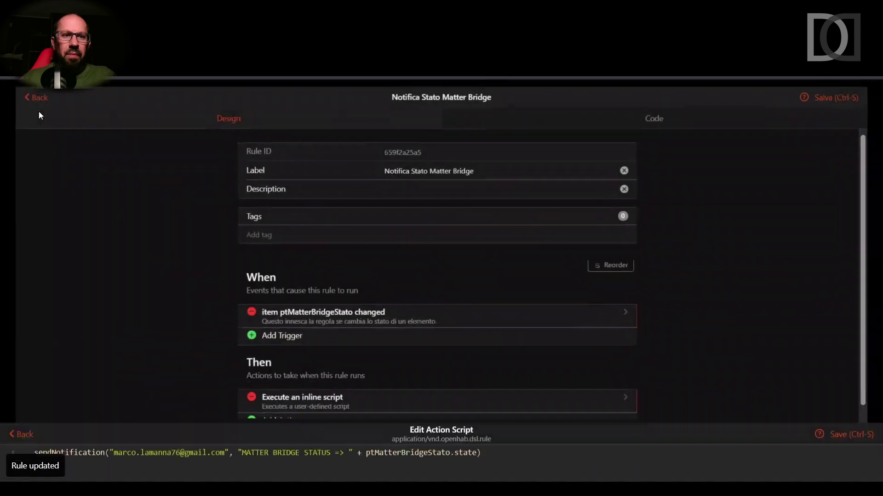
scroll(162, 268, down, 2)
scroll(163, 269, up, 2)
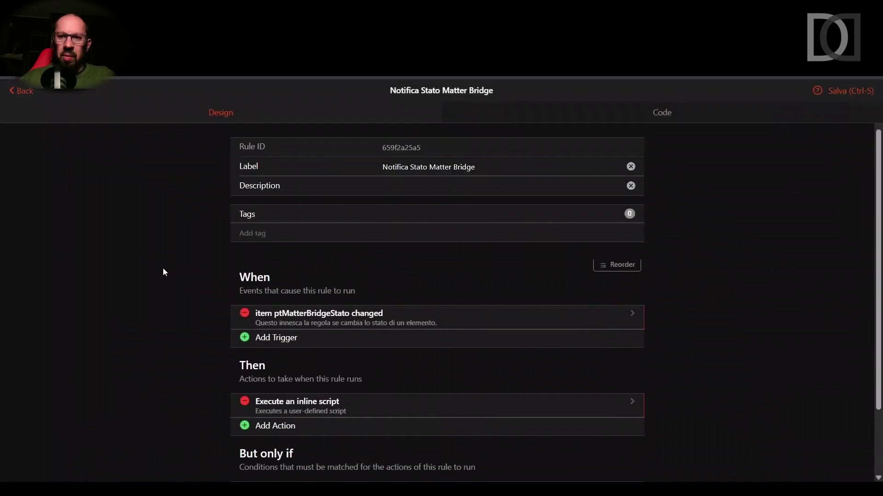
click(847, 92)
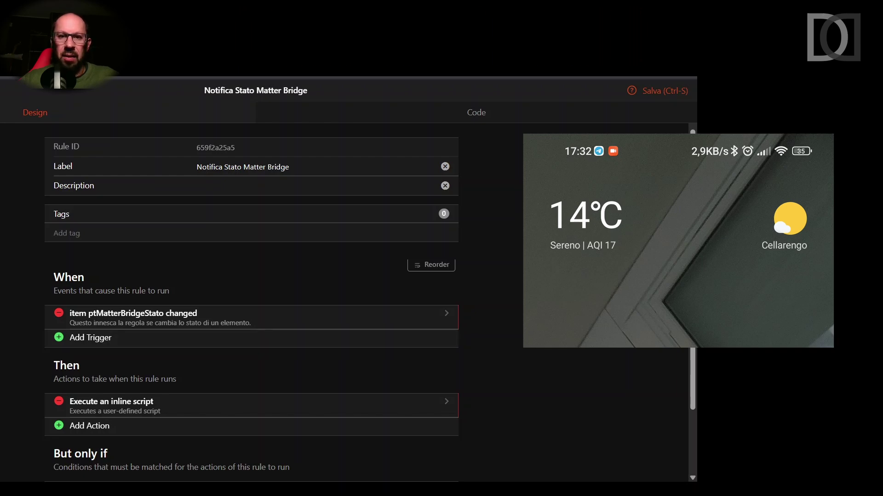
- Disable the Matter bridge in the Matter Binding settings and save, triggering the Stopped notification
key(alt+Left)
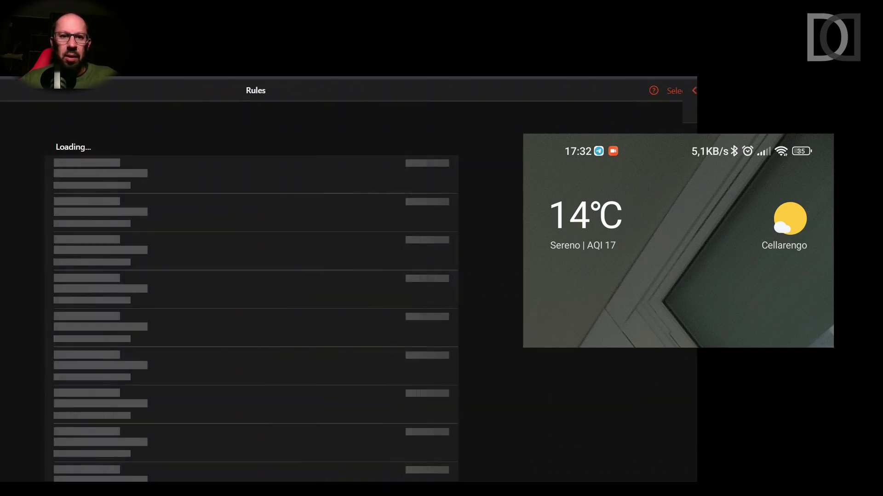
key(alt+Left)
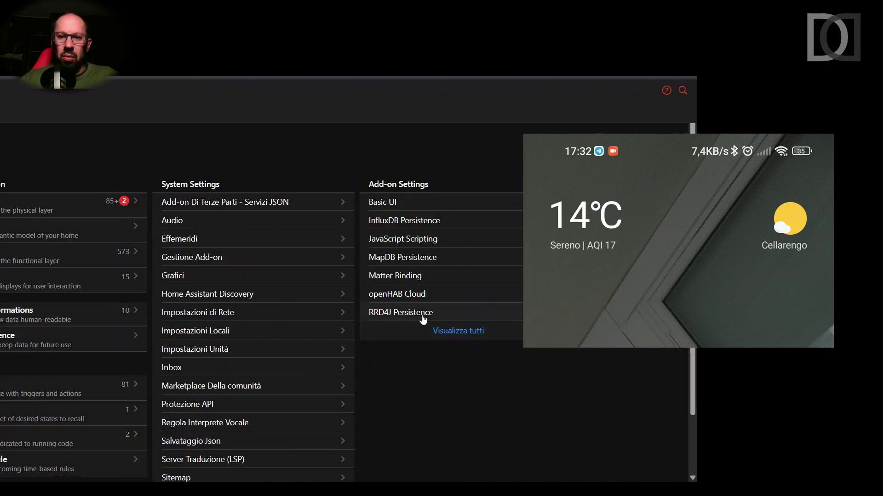
click(420, 278)
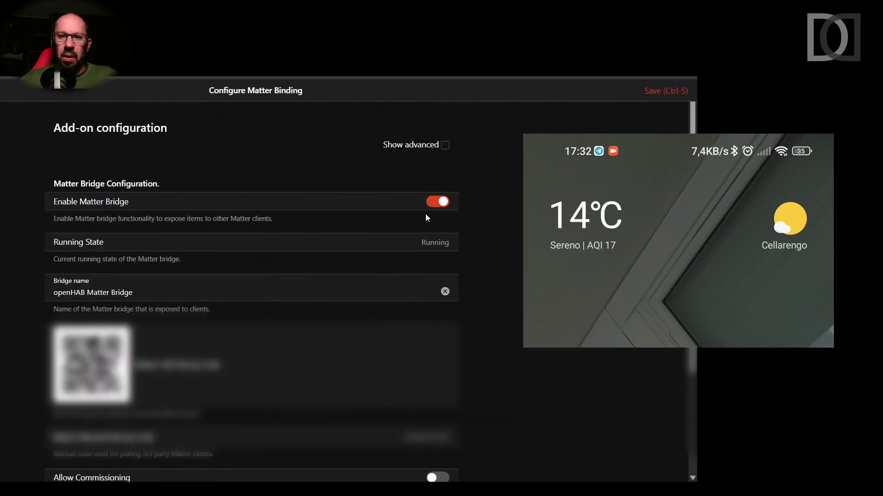
click(441, 204)
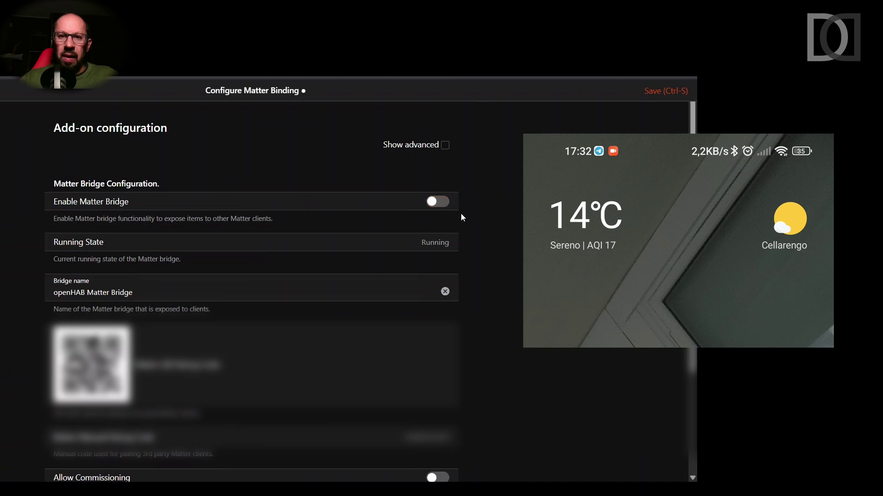
click(666, 91)
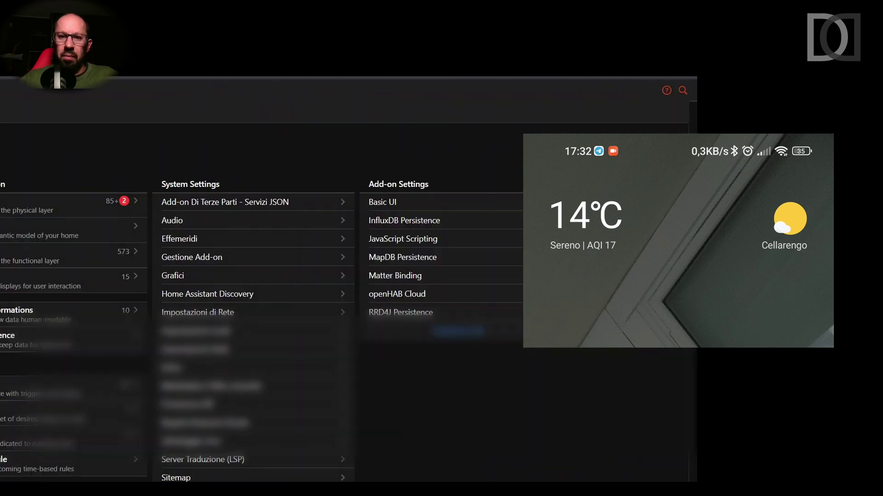
- Re-enable the Matter bridge in the Matter Binding settings and save
click(407, 277)
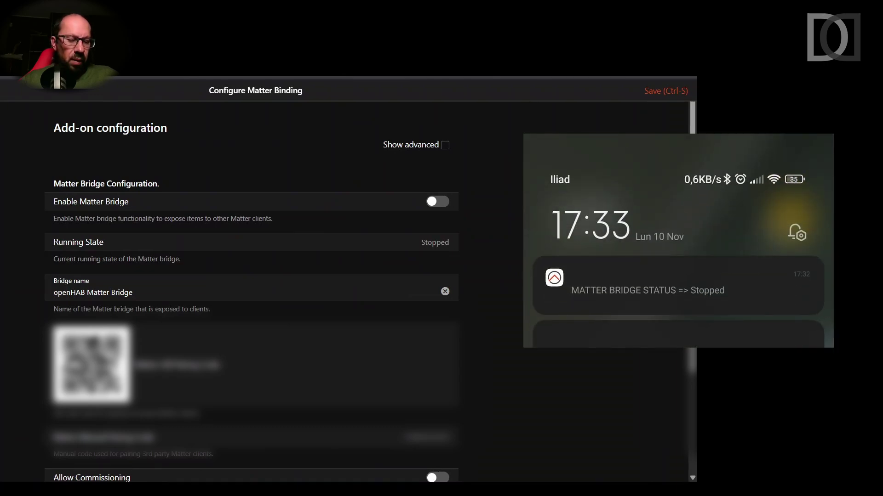
click(445, 205)
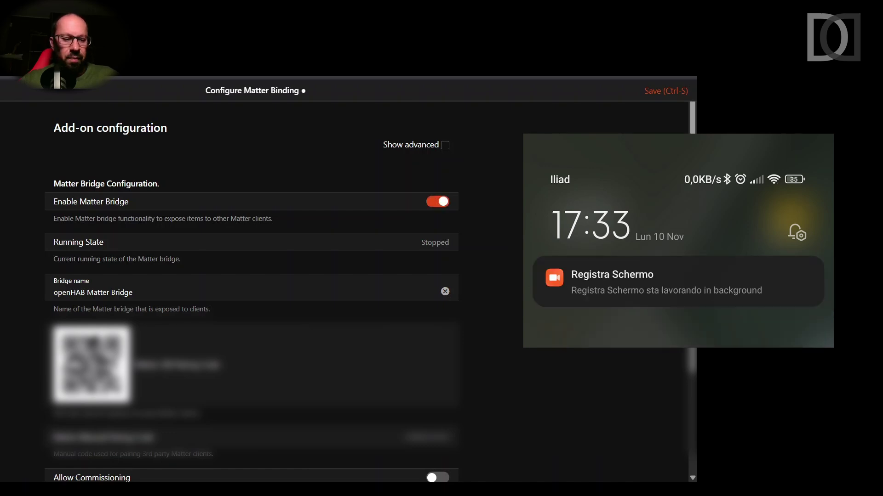
key(ctrl+s)
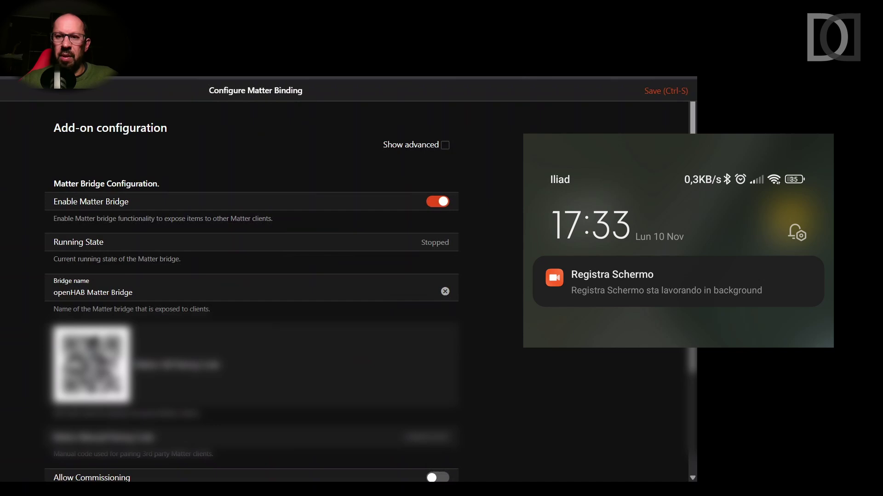